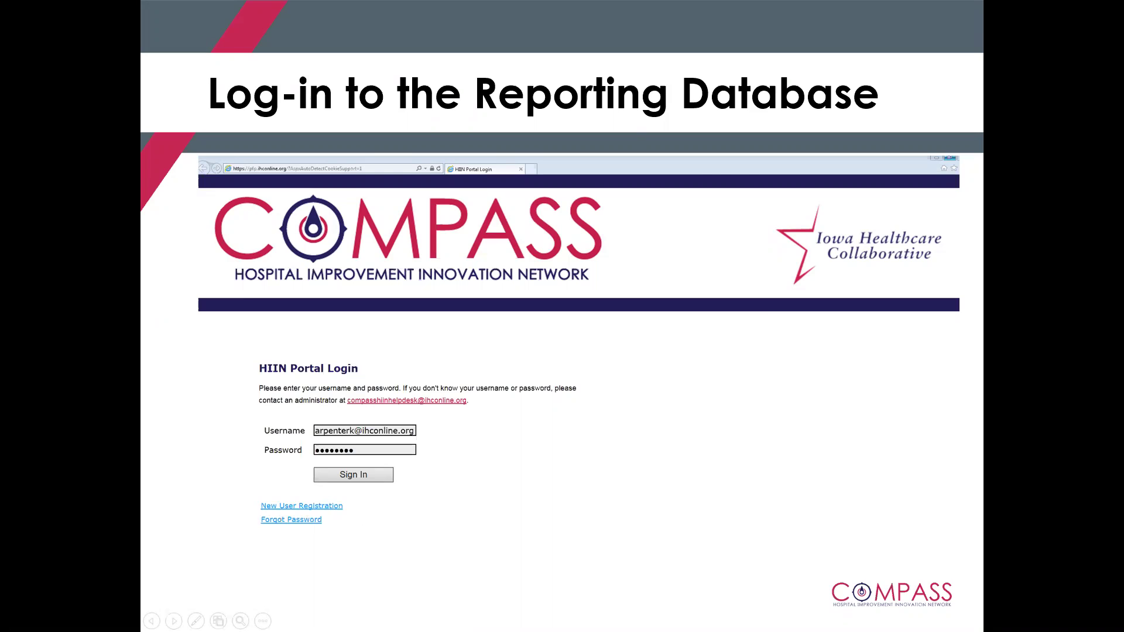
# Step: Advance to the Access the Compass HIIN Reports slide, then switch to the Compass portal browser
pyautogui.press('Right')
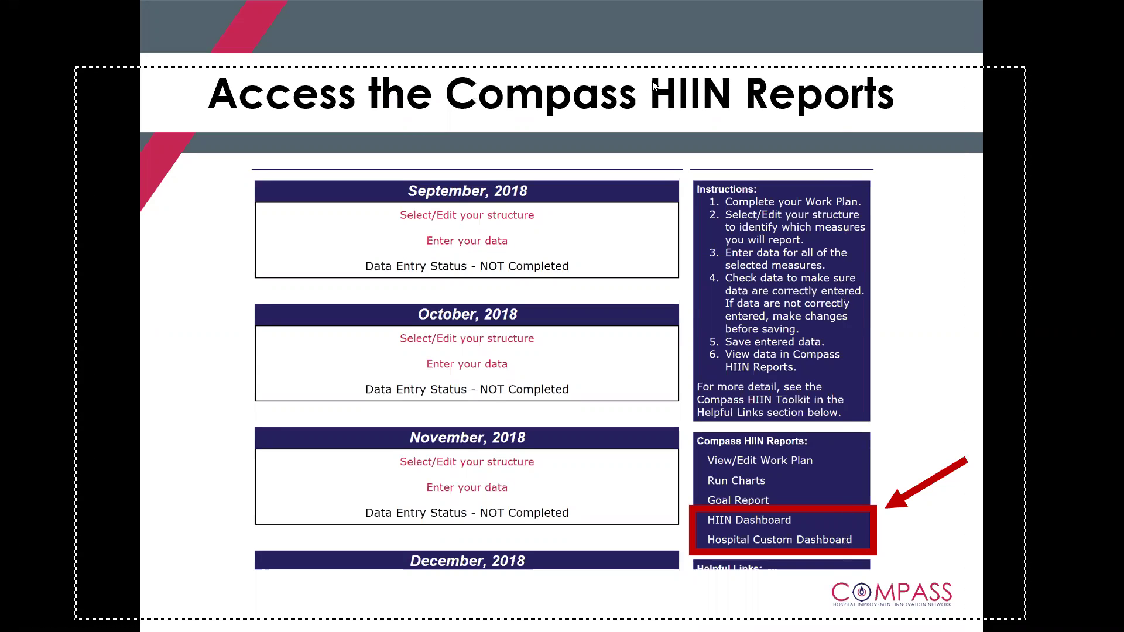
pyautogui.hotkey('alt', 'Tab')
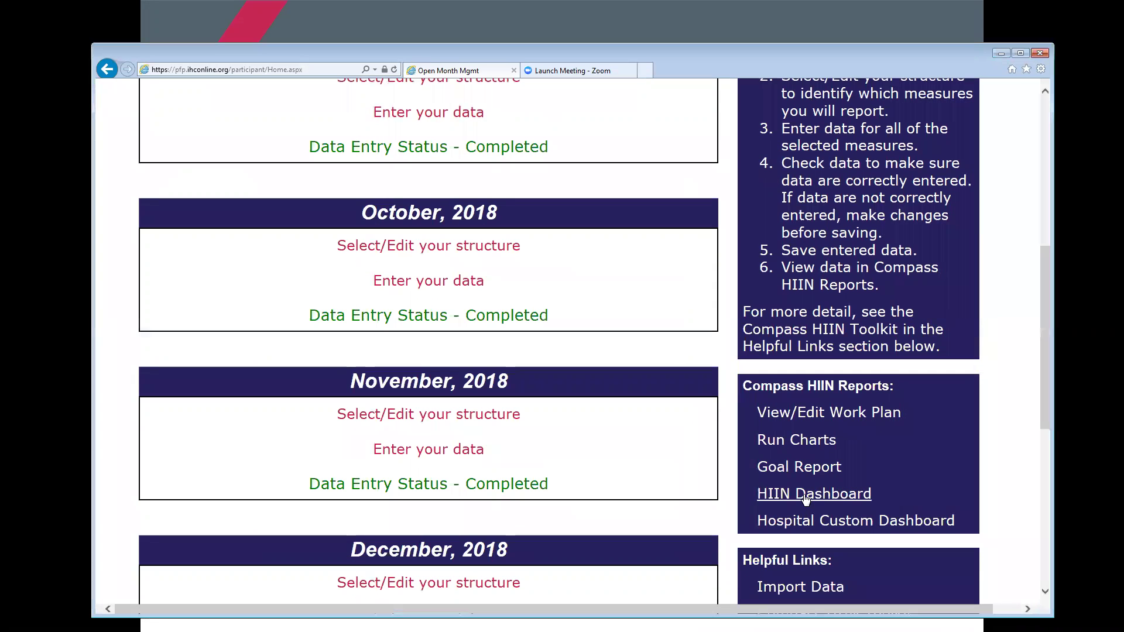
# Step: In HIIN Dashboard options, select focus areas Adverse Drug Events, CAUTI, CLABSI and Clostridium Difficile
pyautogui.click(801, 499)
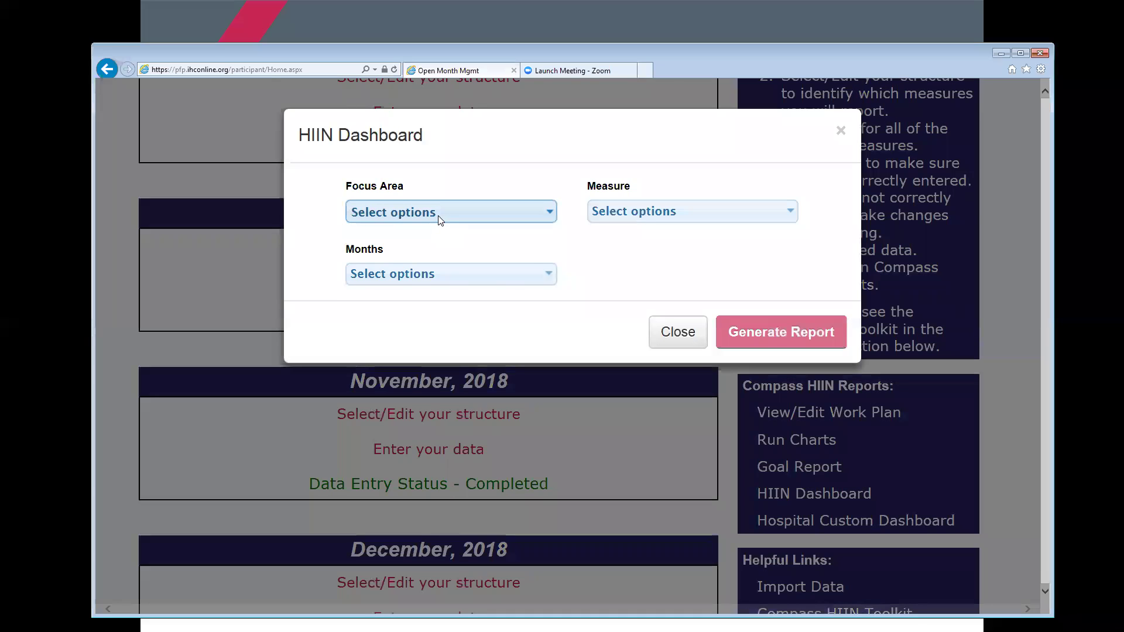
pyautogui.click(440, 218)
pyautogui.click(358, 264)
pyautogui.click(357, 294)
pyautogui.click(358, 340)
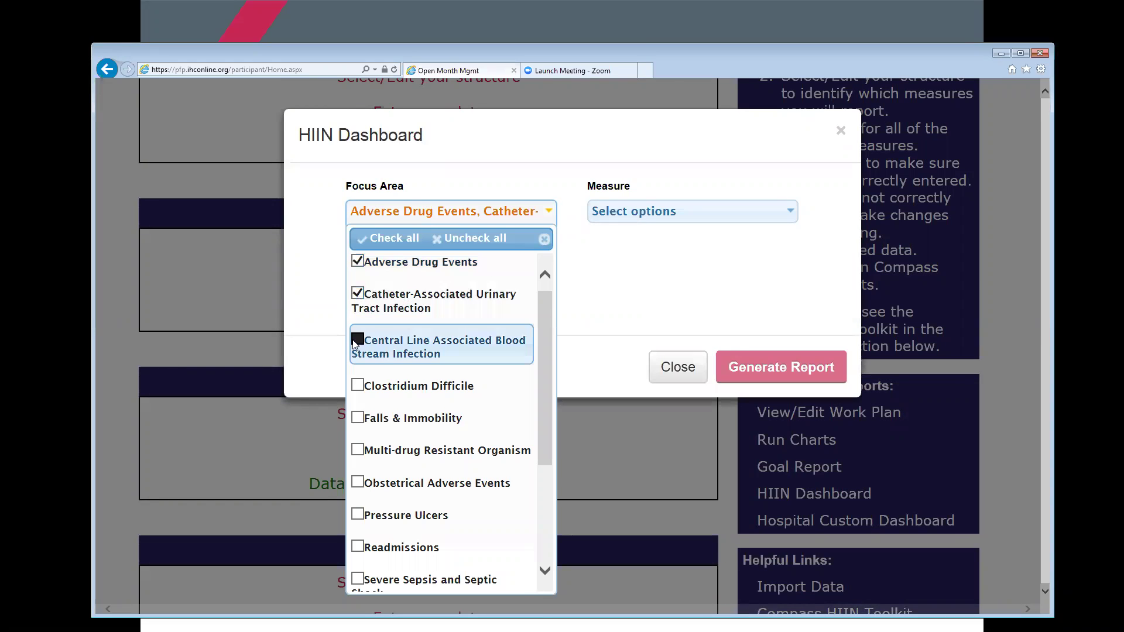
pyautogui.click(358, 385)
pyautogui.click(662, 211)
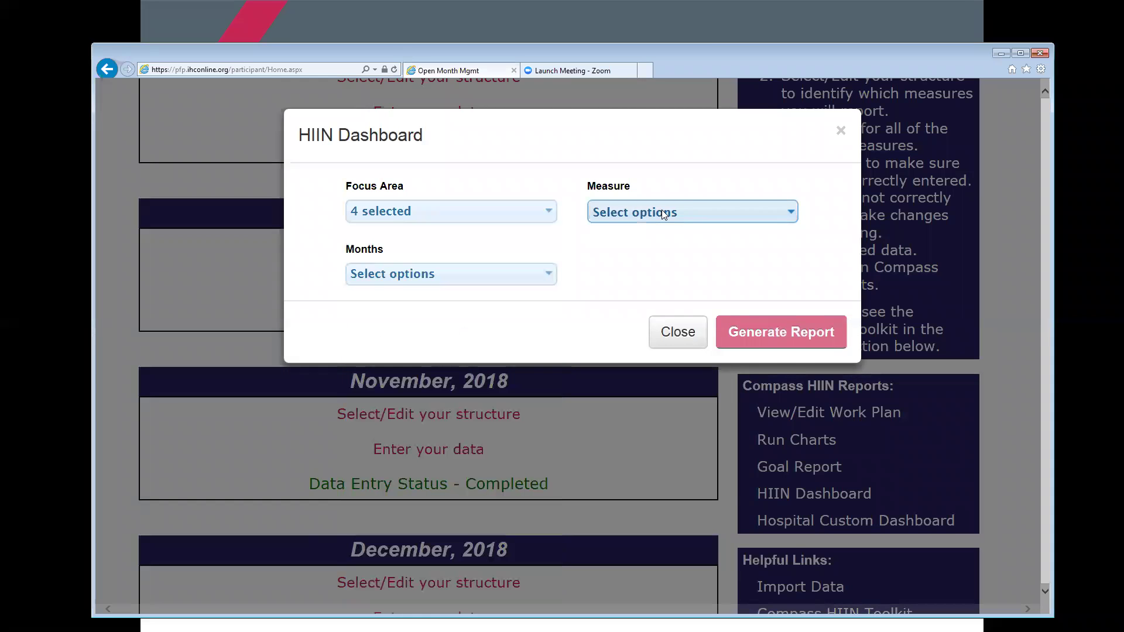
# Step: Check all 22 measures, choose October–December 2018, and generate the report
pyautogui.click(662, 210)
pyautogui.click(626, 240)
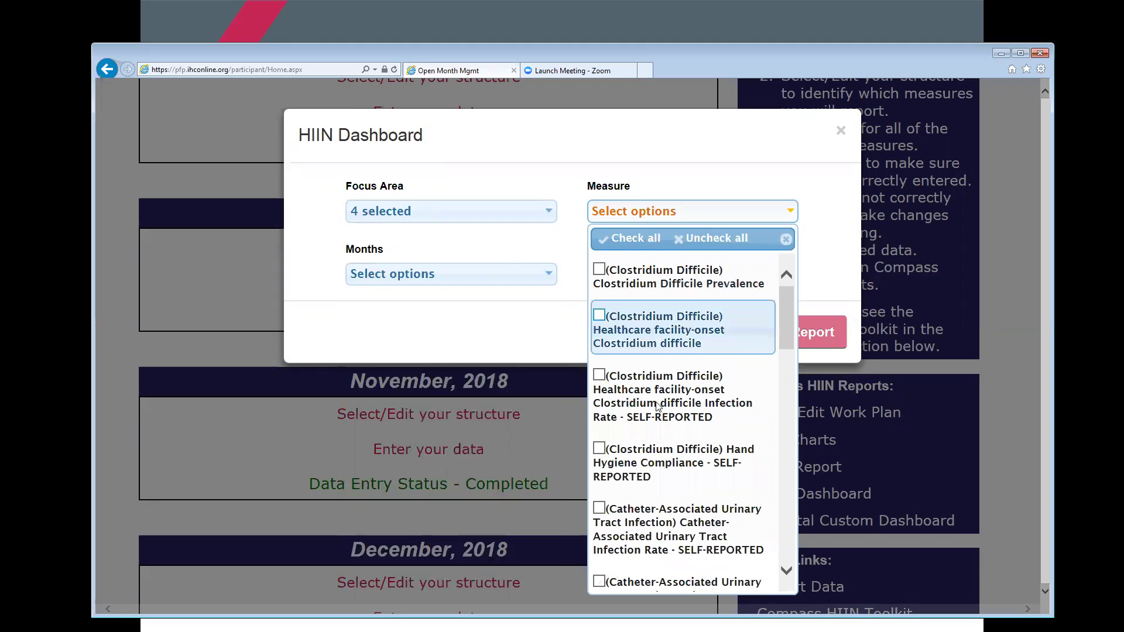
pyautogui.click(637, 245)
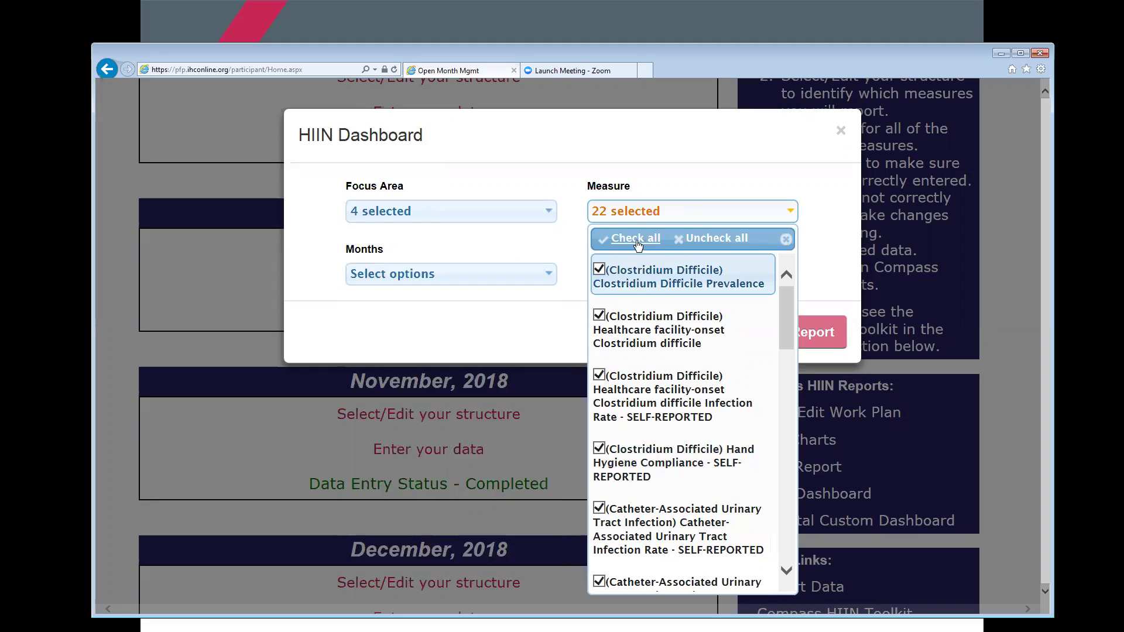
pyautogui.click(545, 274)
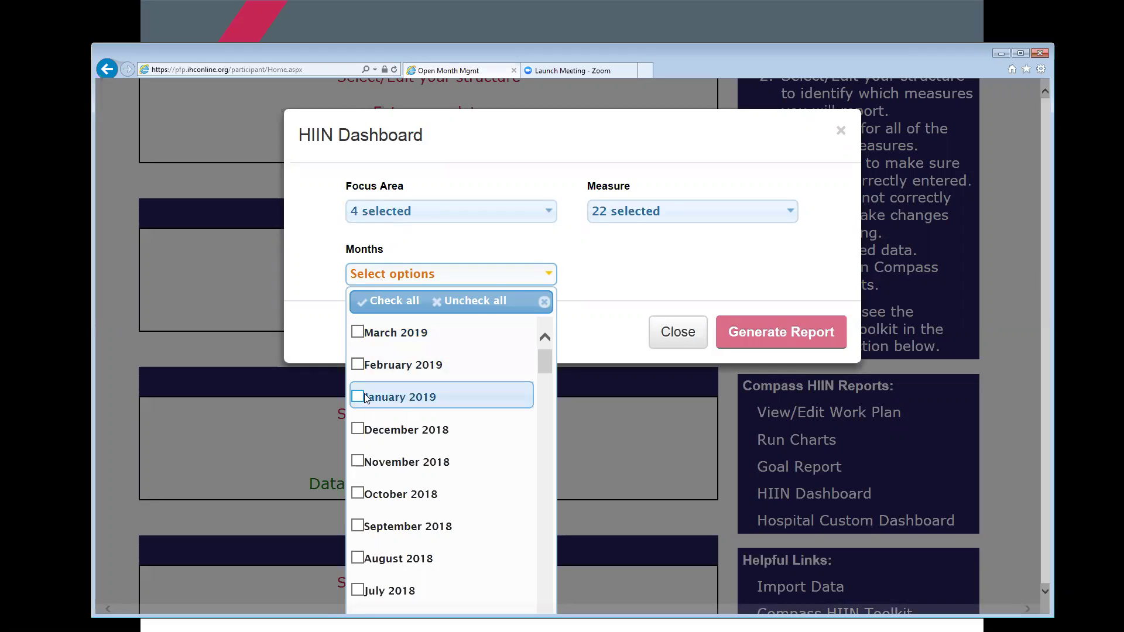
pyautogui.click(358, 431)
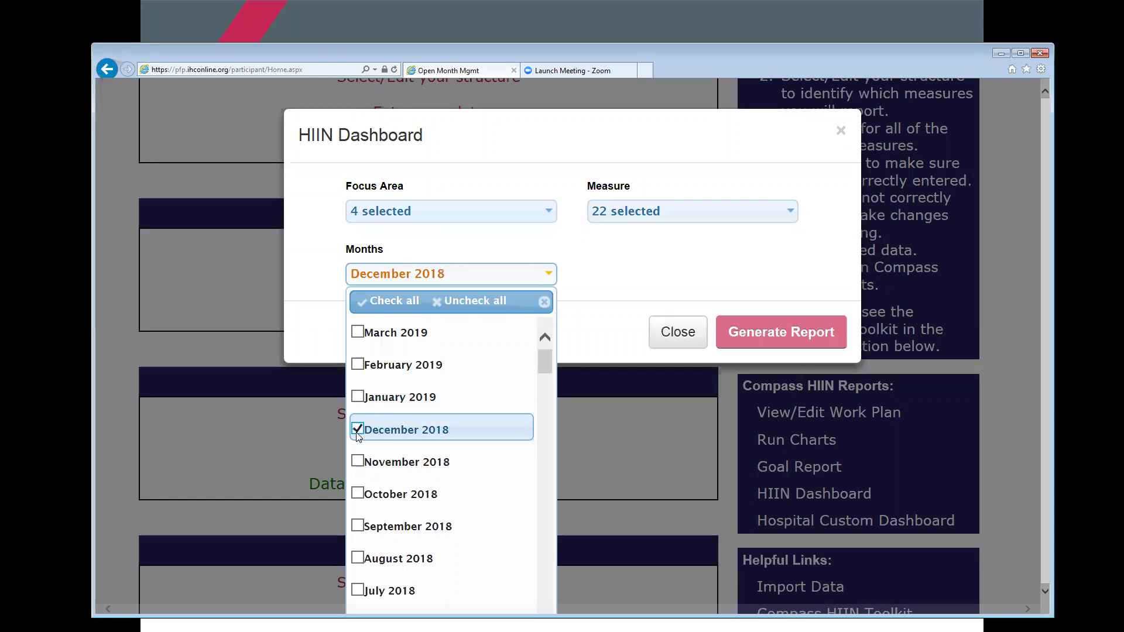
pyautogui.click(357, 462)
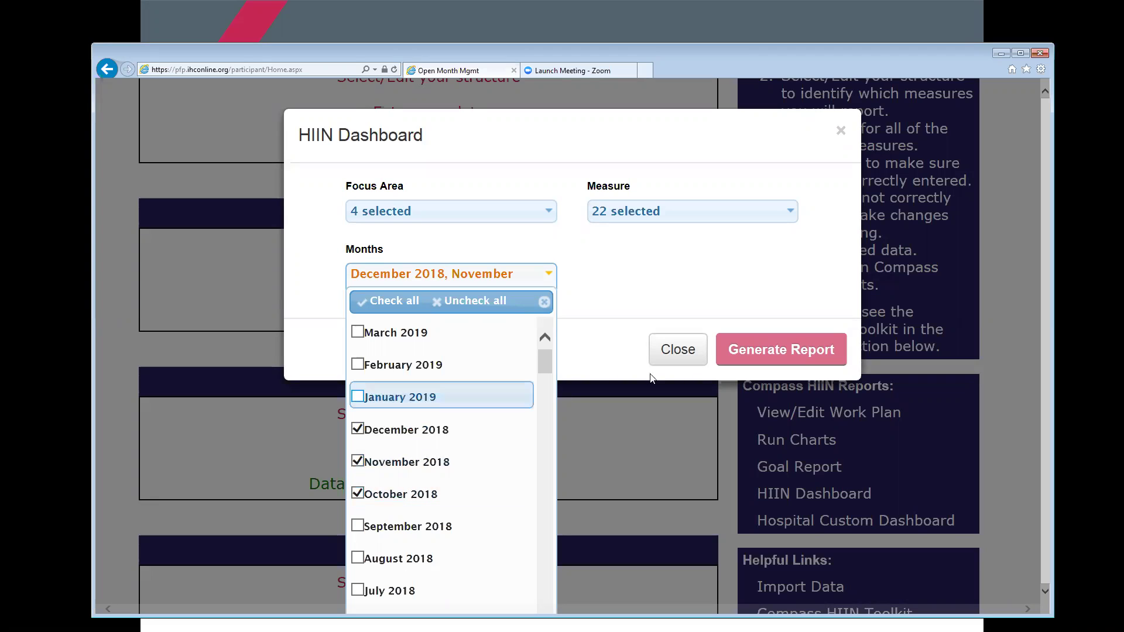
pyautogui.click(767, 354)
pyautogui.click(769, 356)
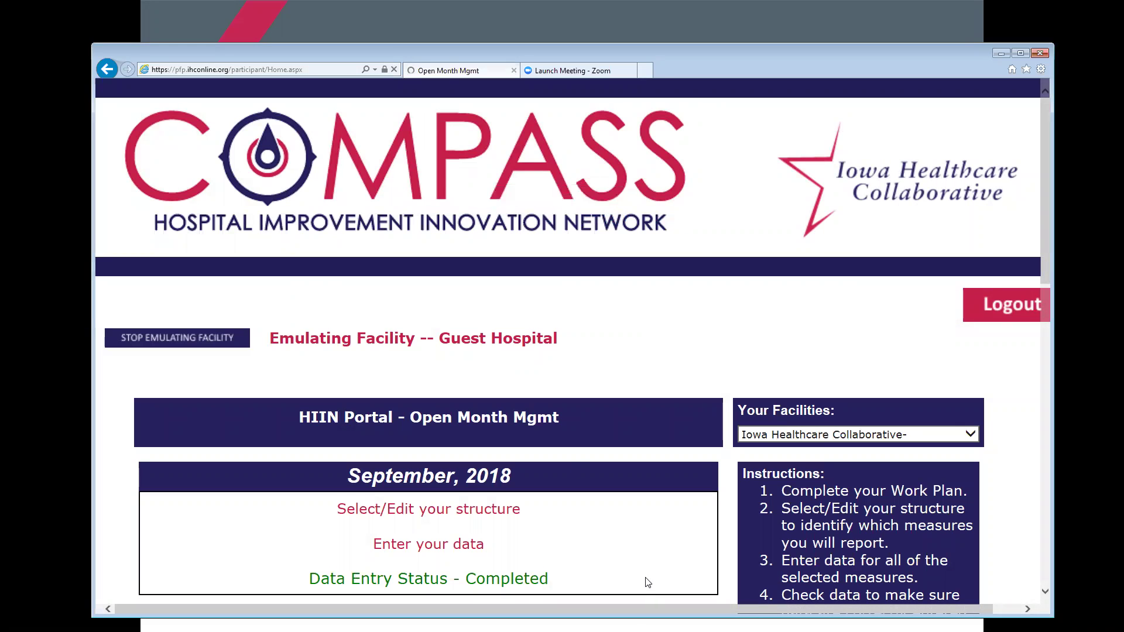
# Step: Wait for the Building Report window to finish, then open the downloaded report.pdf
pyautogui.scroll(-1, 644, 585)
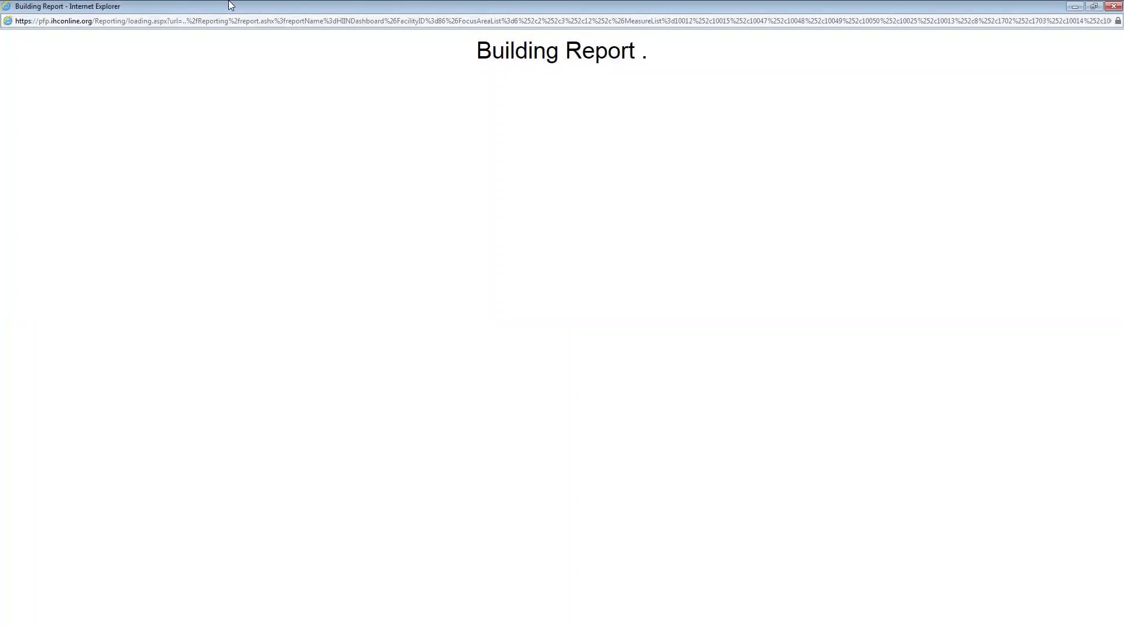
pyautogui.moveTo(305, 1); pyautogui.dragTo(280, 7)
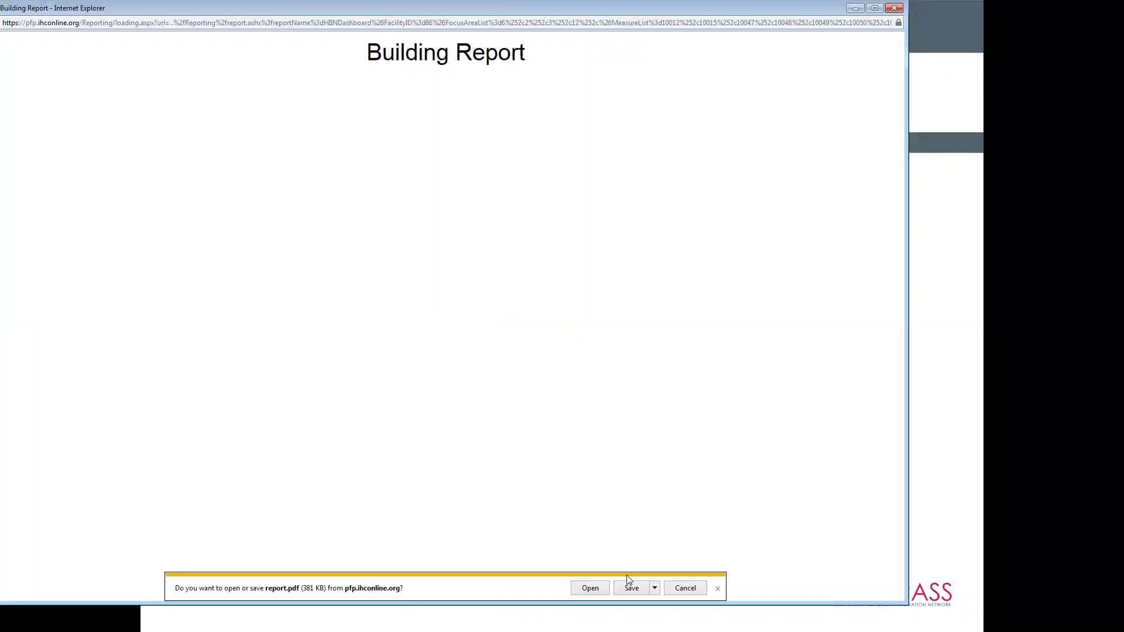
pyautogui.click(585, 589)
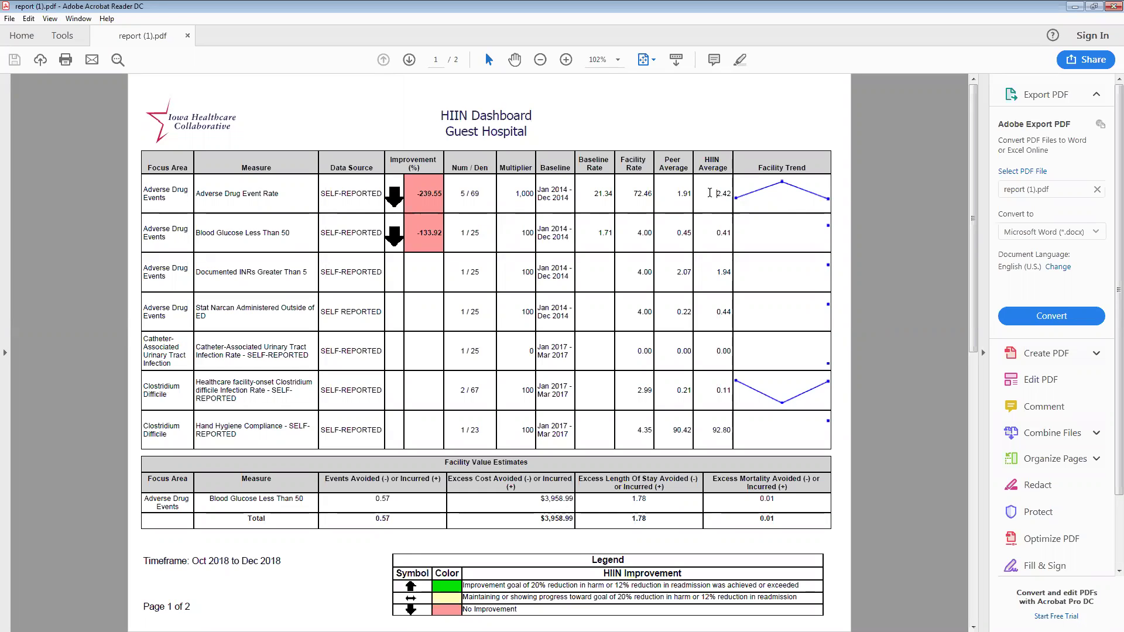
pyautogui.moveTo(710, 193); pyautogui.dragTo(733, 196)
pyautogui.click(802, 198)
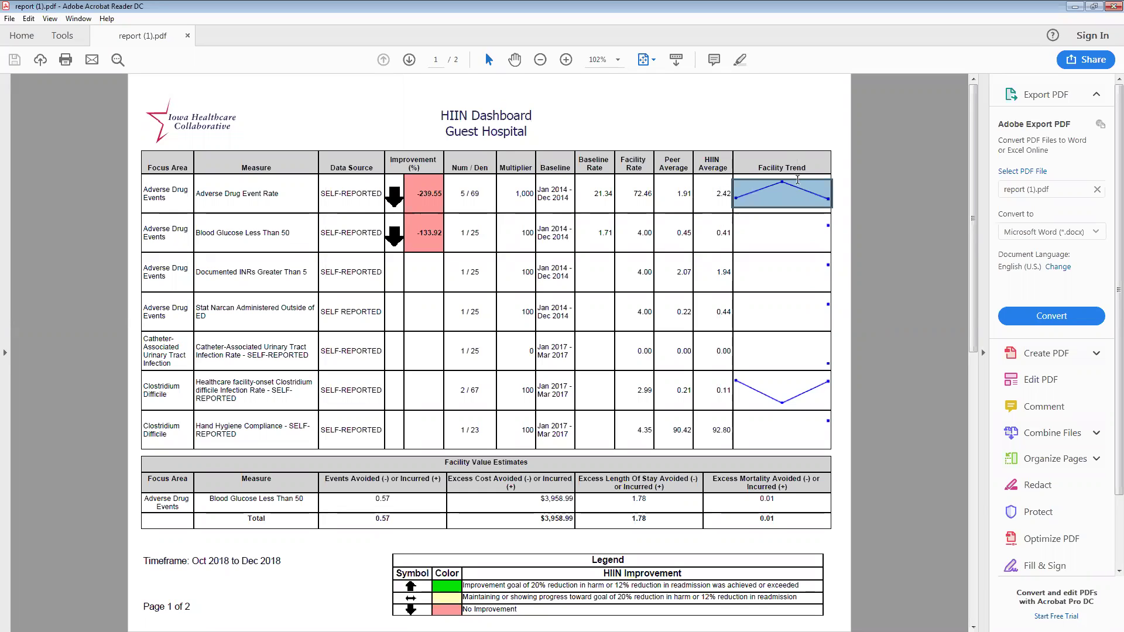
pyautogui.click(791, 250)
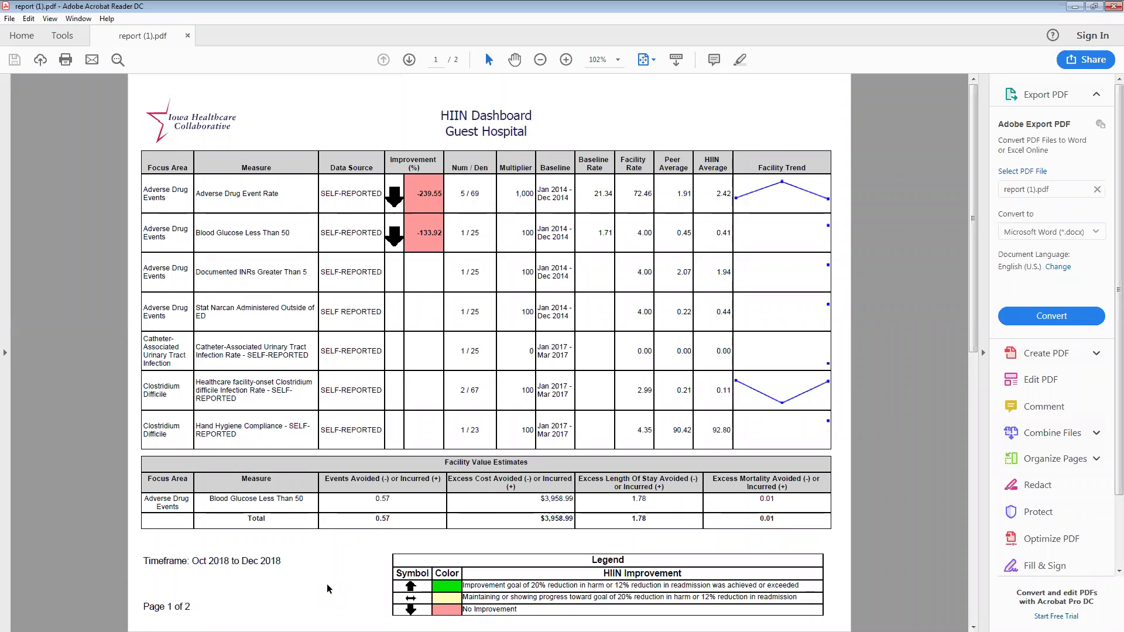
pyautogui.press('pagedown')
pyautogui.press('pageup')
# Step: Scroll down to the Dashboard Glossary on the report's second page
pyautogui.scroll(-3, 328, 574)
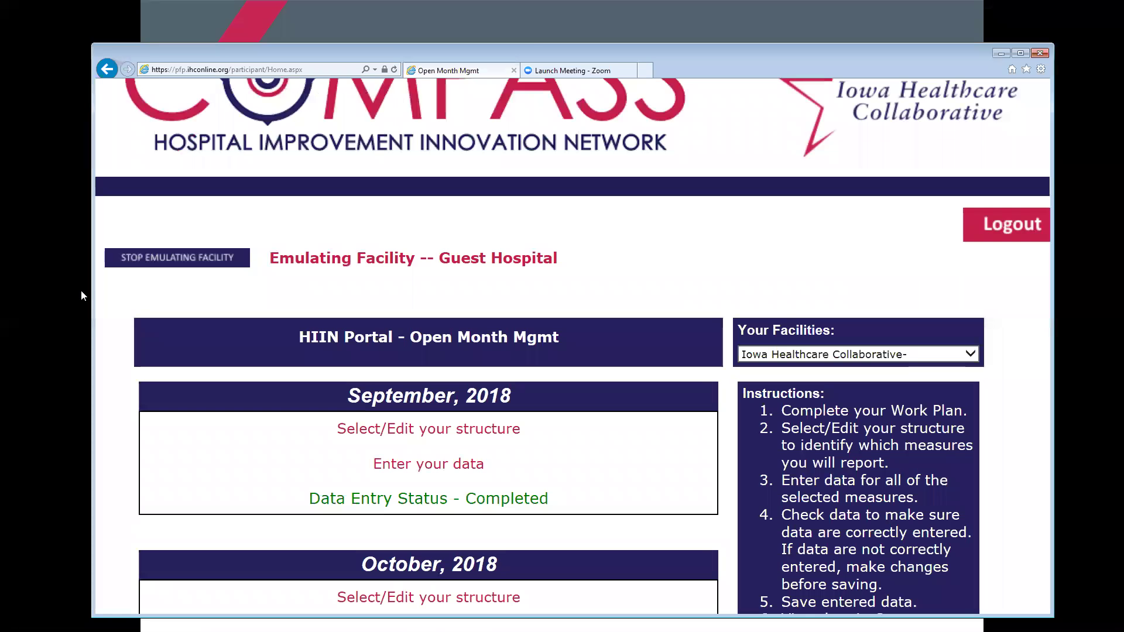
# Step: Reposition the browser window and scroll down to the Compass HIIN Reports links
pyautogui.moveTo(714, 59); pyautogui.dragTo(709, 36)
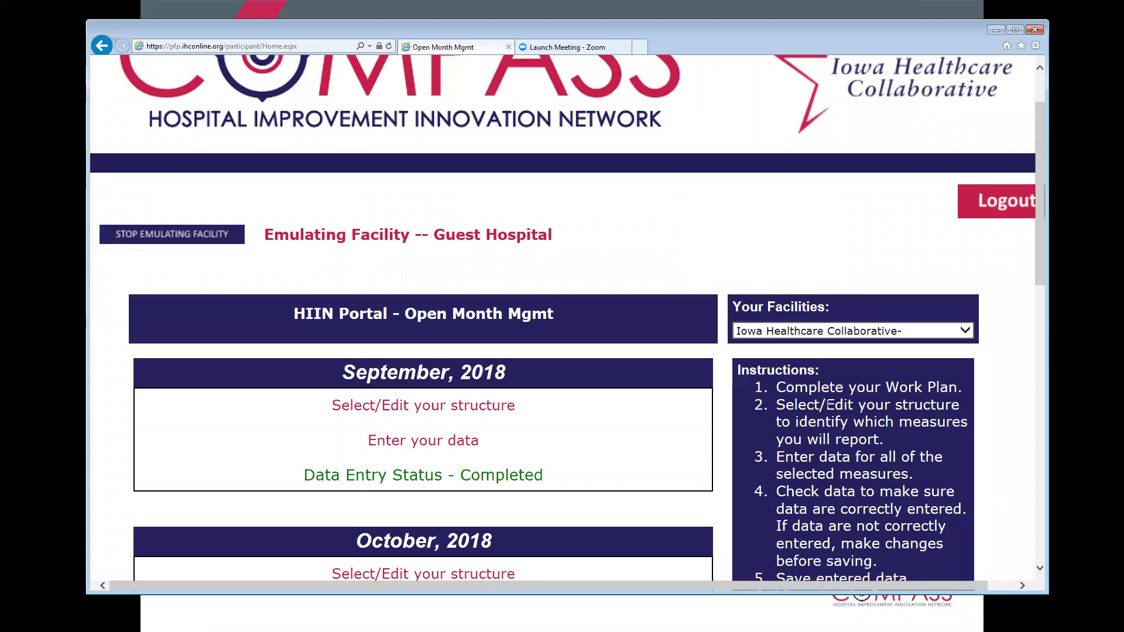
pyautogui.scroll(-5, 843, 430)
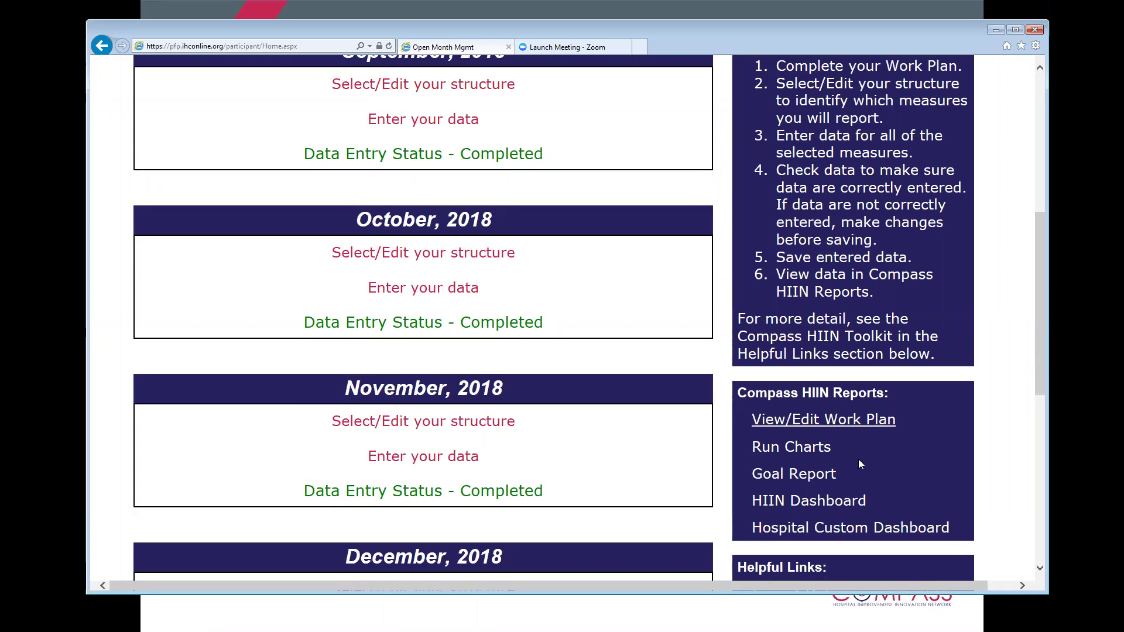
pyautogui.click(843, 508)
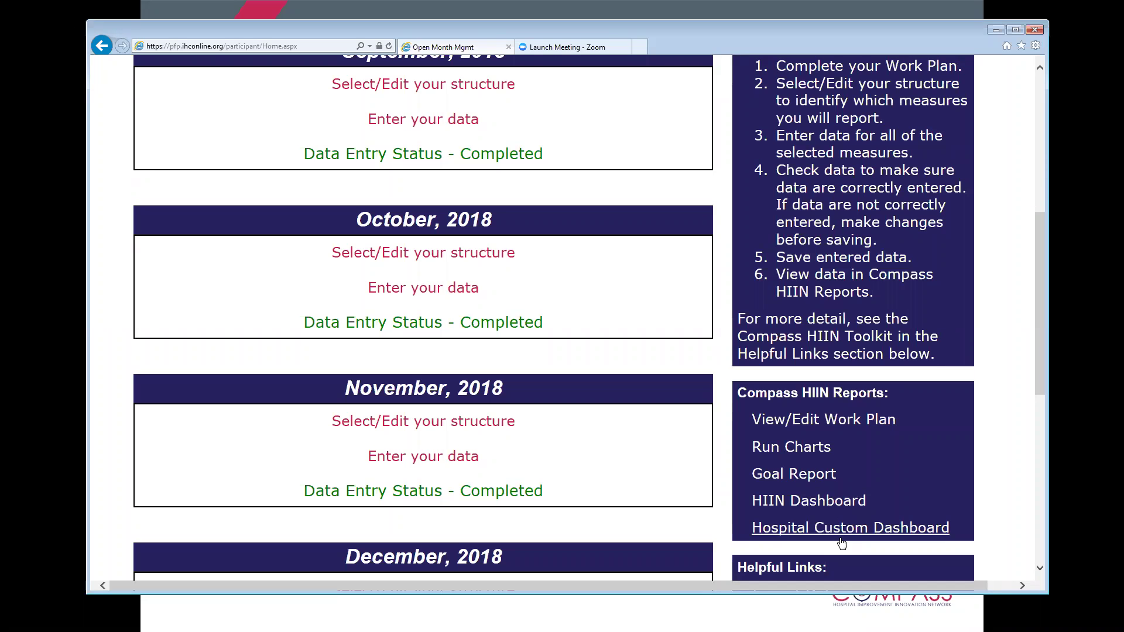
# Step: In Hospital Custom Dashboard, select Obstetrical Adverse Events, Pressure Ulcers, Readmissions and Severe Sepsis
pyautogui.doubleClick(841, 529)
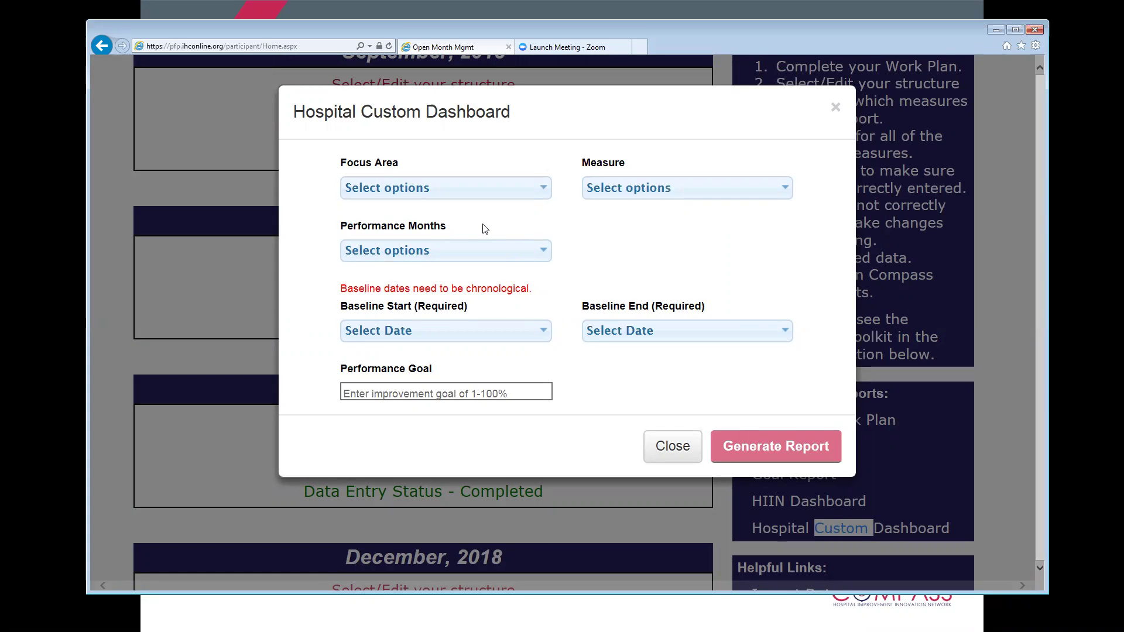
pyautogui.click(515, 197)
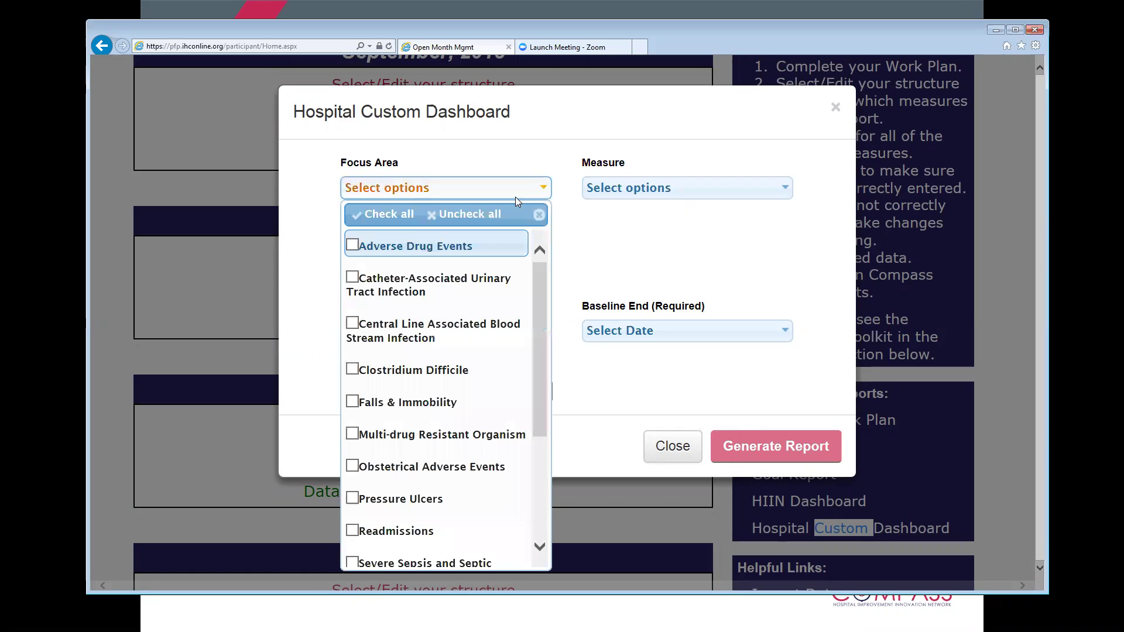
pyautogui.click(352, 466)
pyautogui.click(353, 496)
pyautogui.click(353, 530)
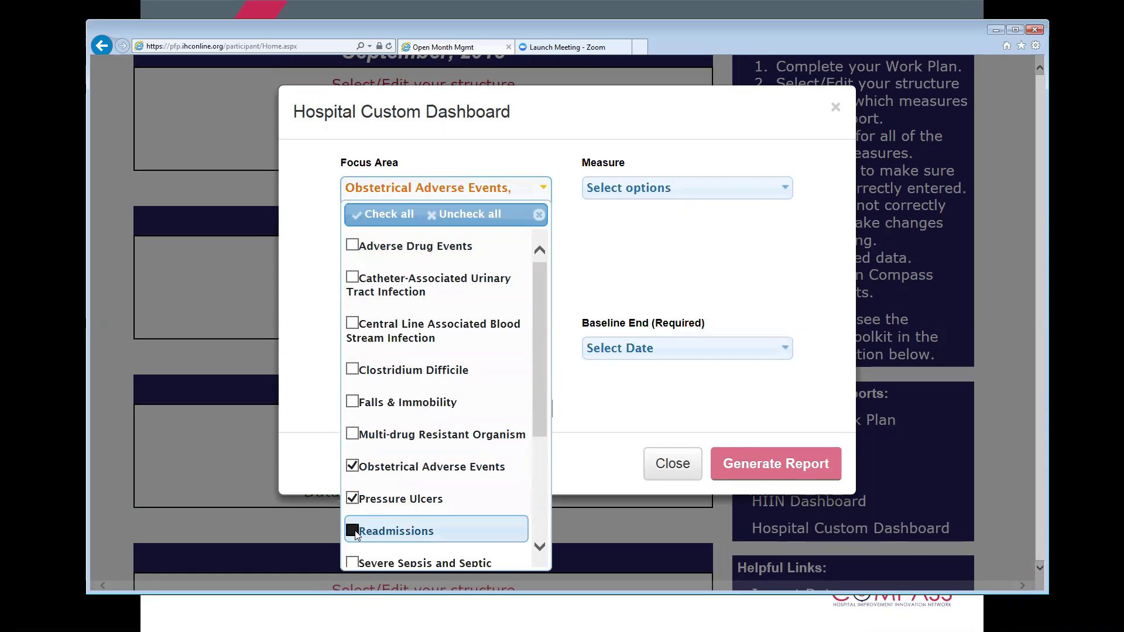
pyautogui.click(354, 562)
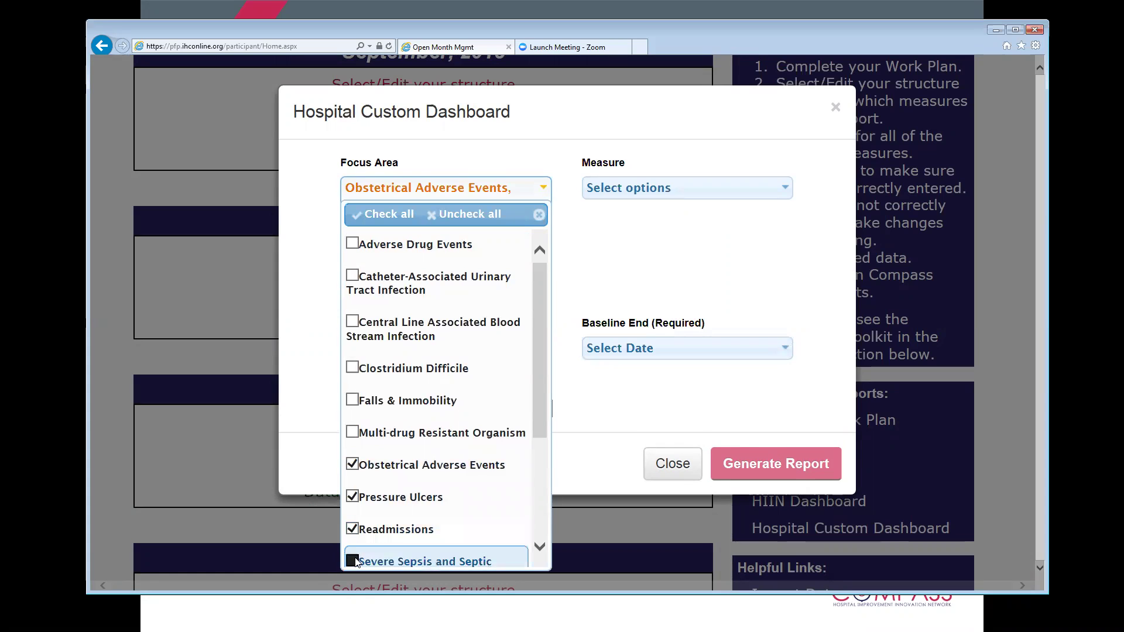
# Step: Check all 11 measures and add October, November and December 2018 as performance months
pyautogui.click(743, 189)
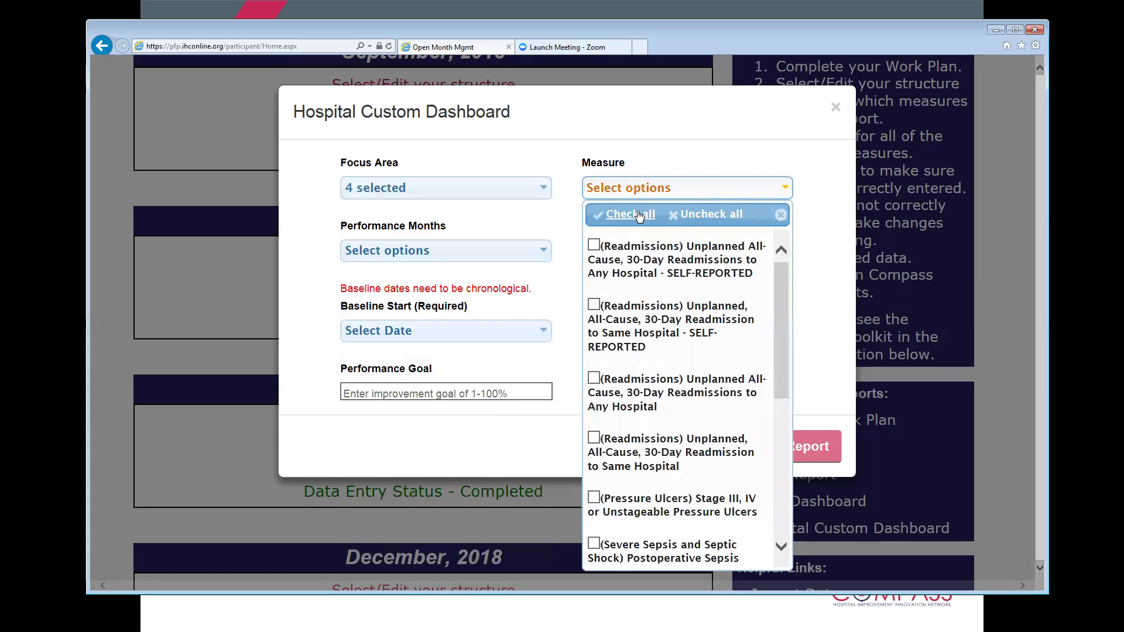
pyautogui.click(639, 217)
pyautogui.click(562, 216)
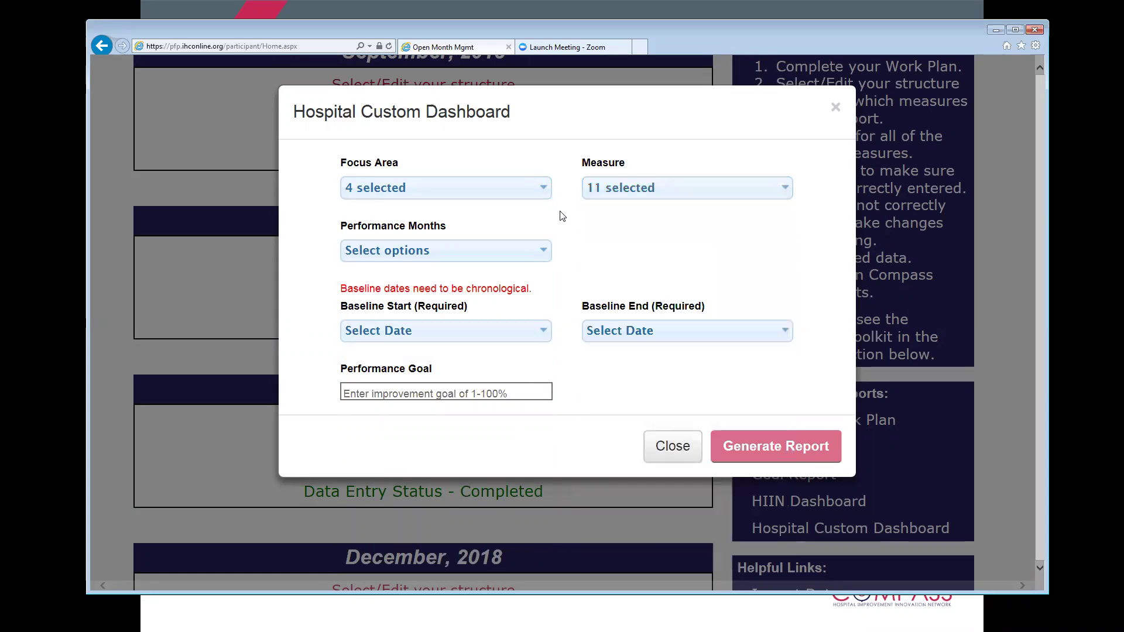
pyautogui.click(528, 252)
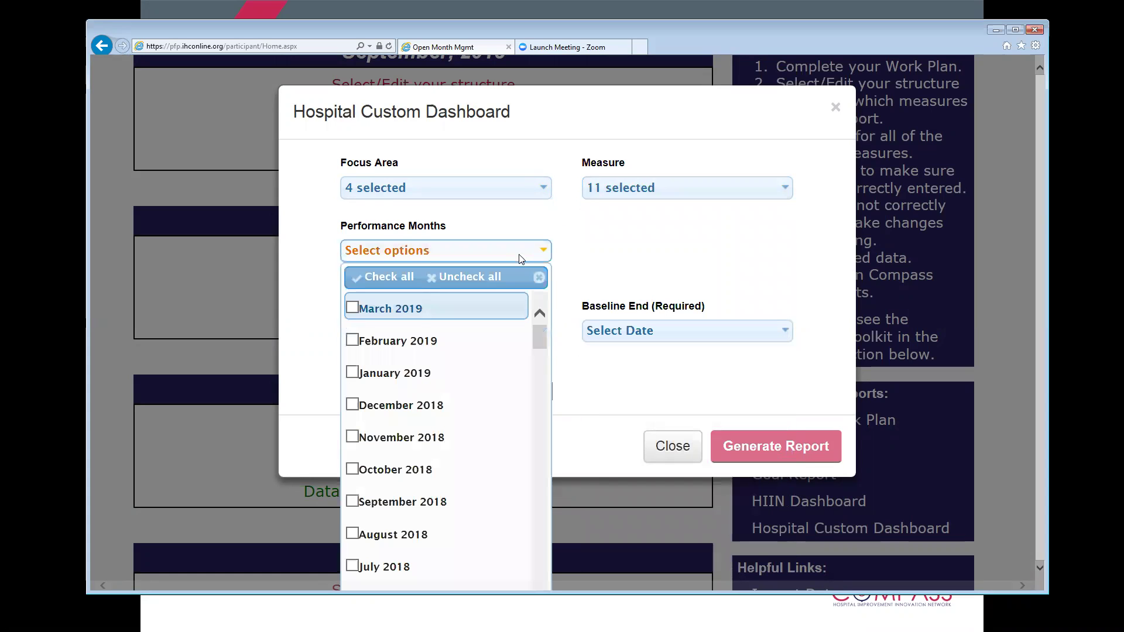
pyautogui.click(360, 468)
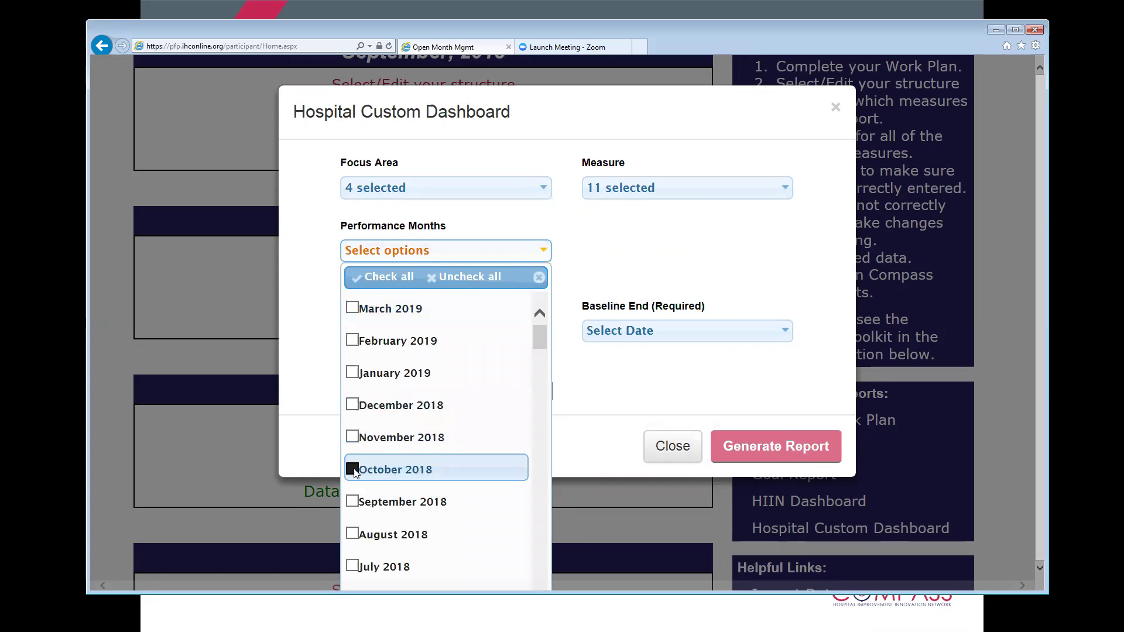
pyautogui.click(354, 438)
pyautogui.click(353, 405)
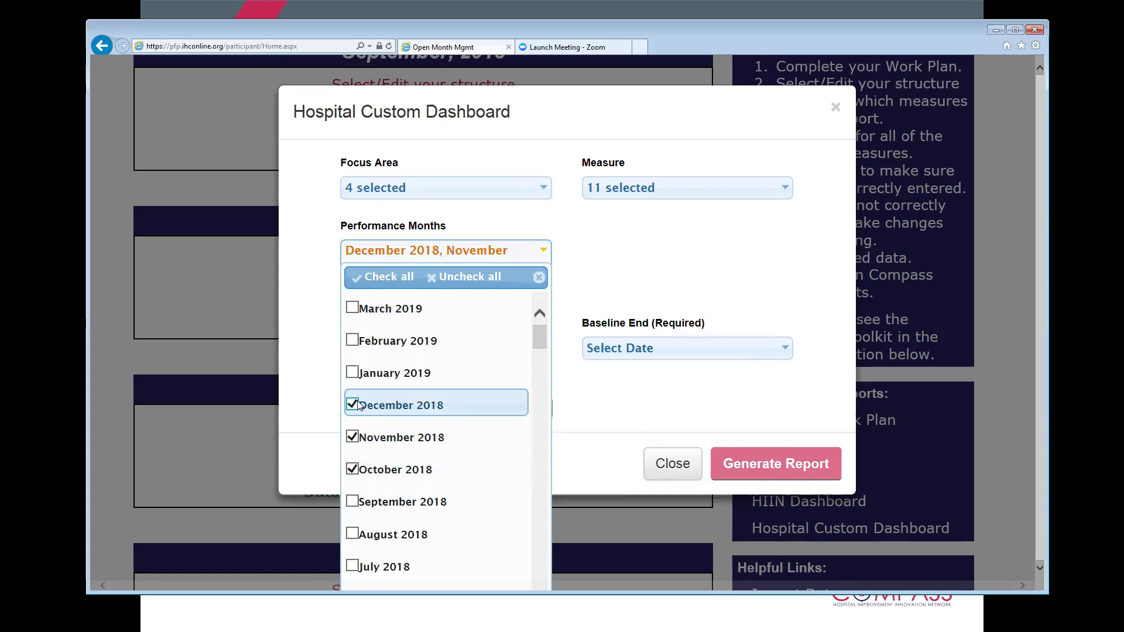
pyautogui.click(609, 395)
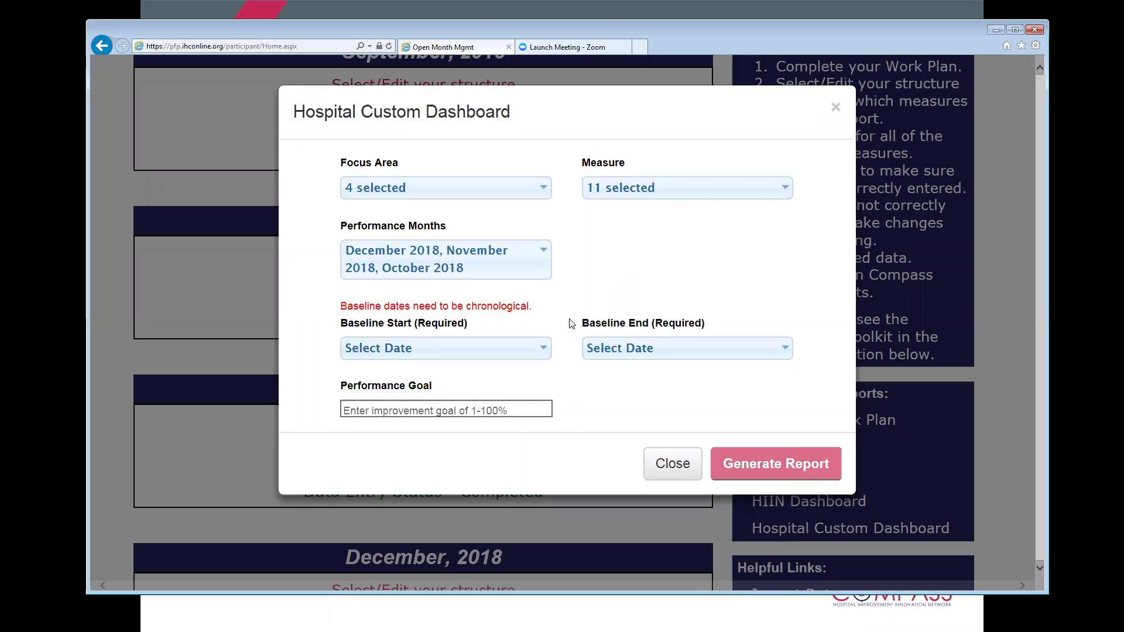
# Step: Choose January 2017 as Baseline Start and December 2017 as Baseline End
pyautogui.click(544, 350)
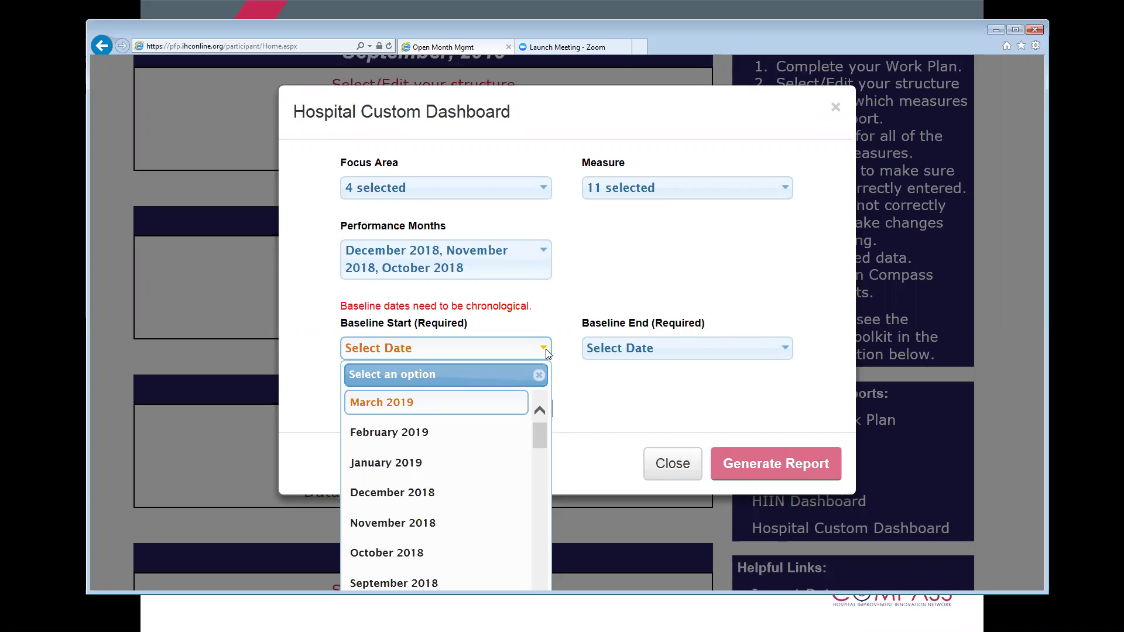
pyautogui.scroll(-3, 486, 522)
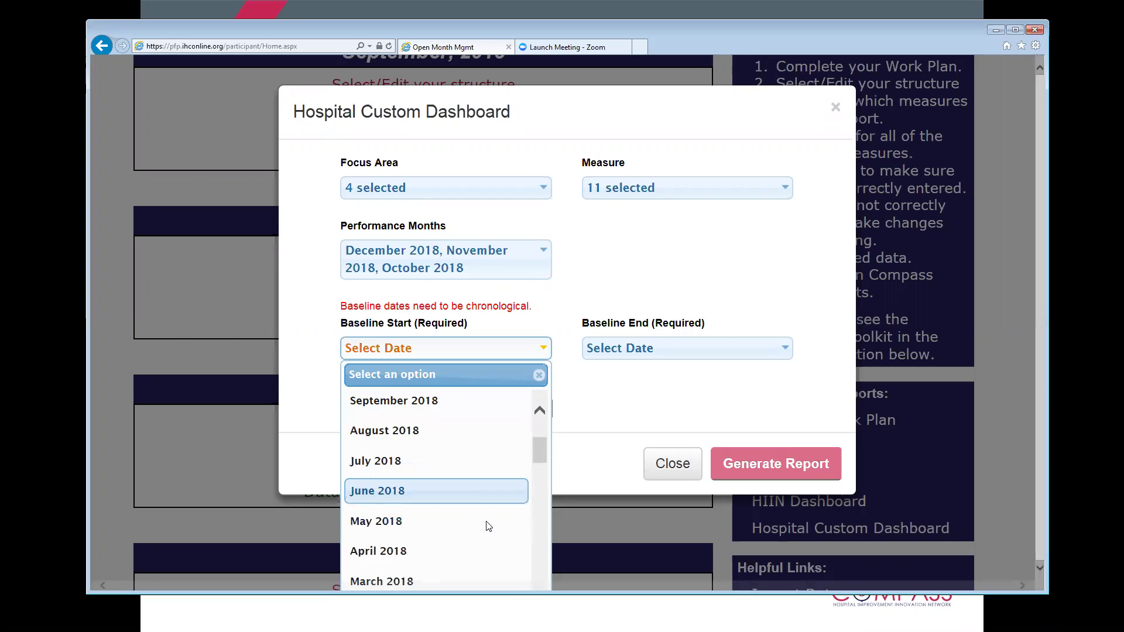
pyautogui.scroll(-2, 487, 525)
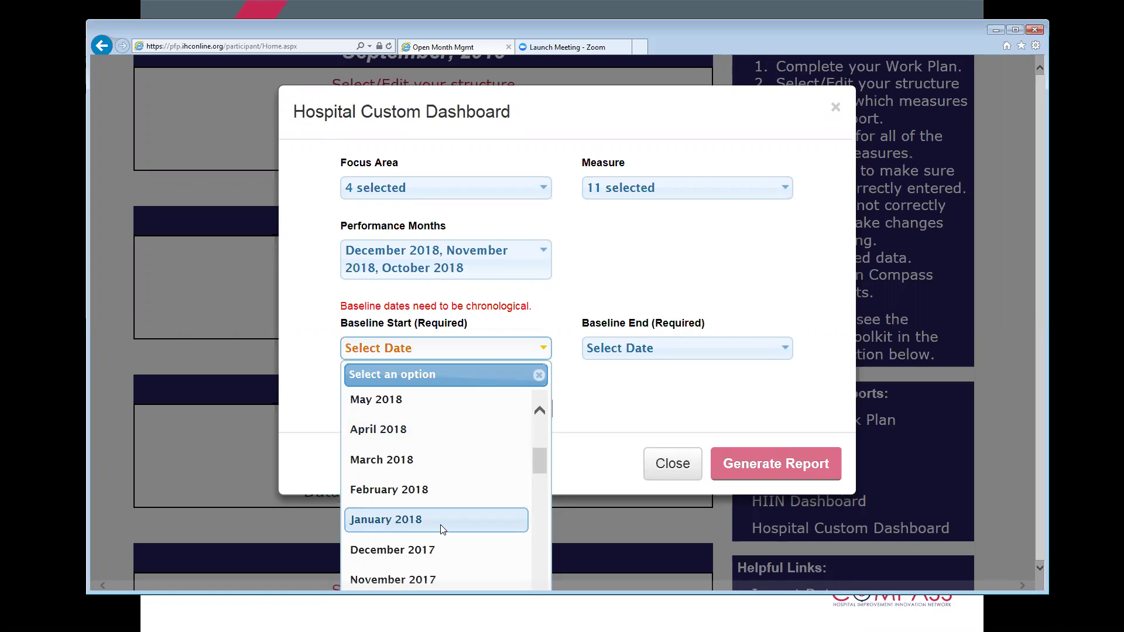
pyautogui.scroll(-6, 442, 528)
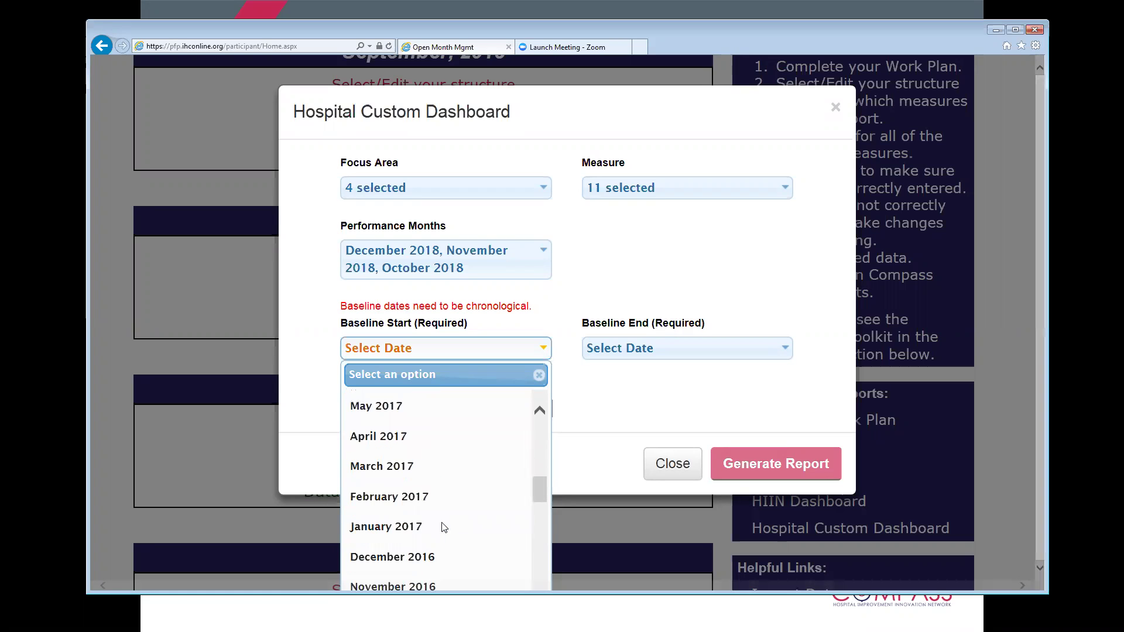
pyautogui.click(439, 526)
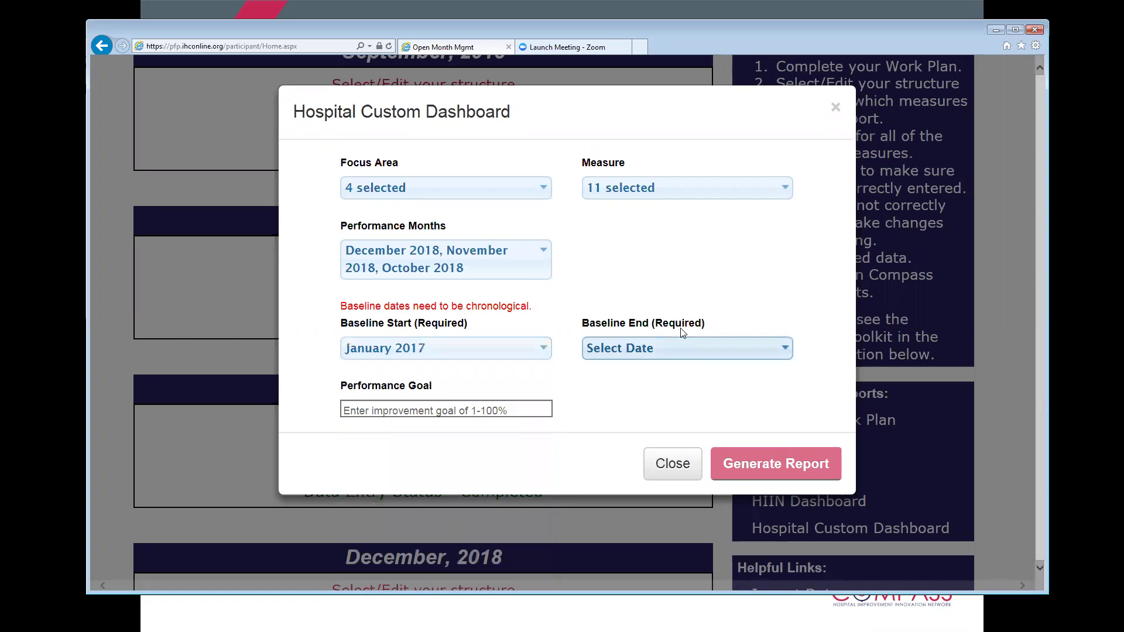
pyautogui.click(679, 348)
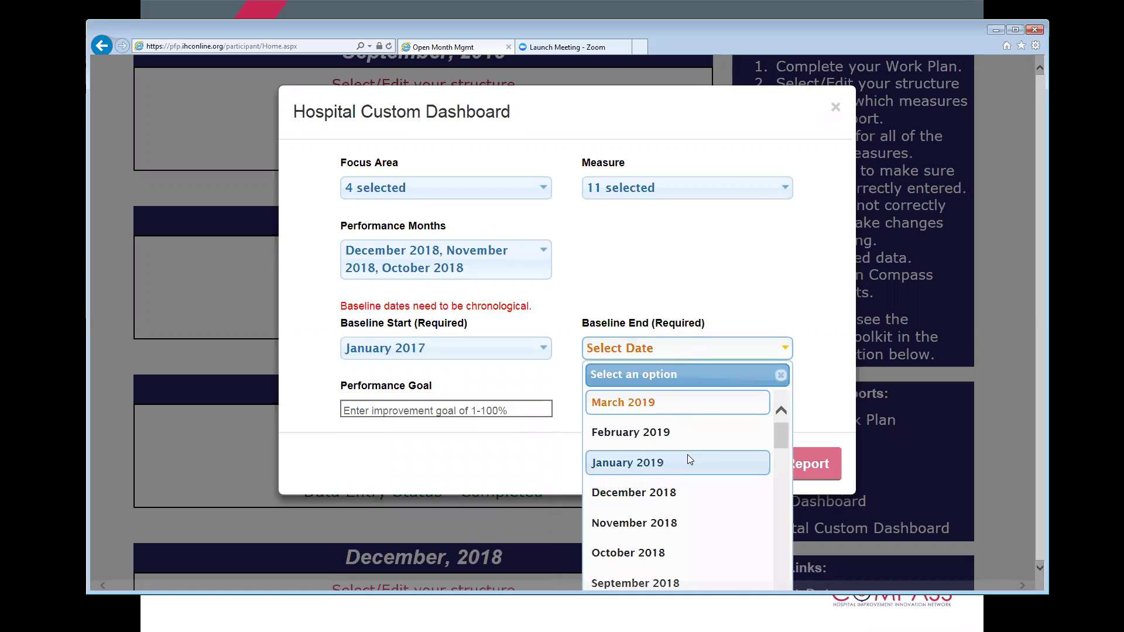
pyautogui.scroll(-3, 692, 466)
pyautogui.scroll(-5, 695, 471)
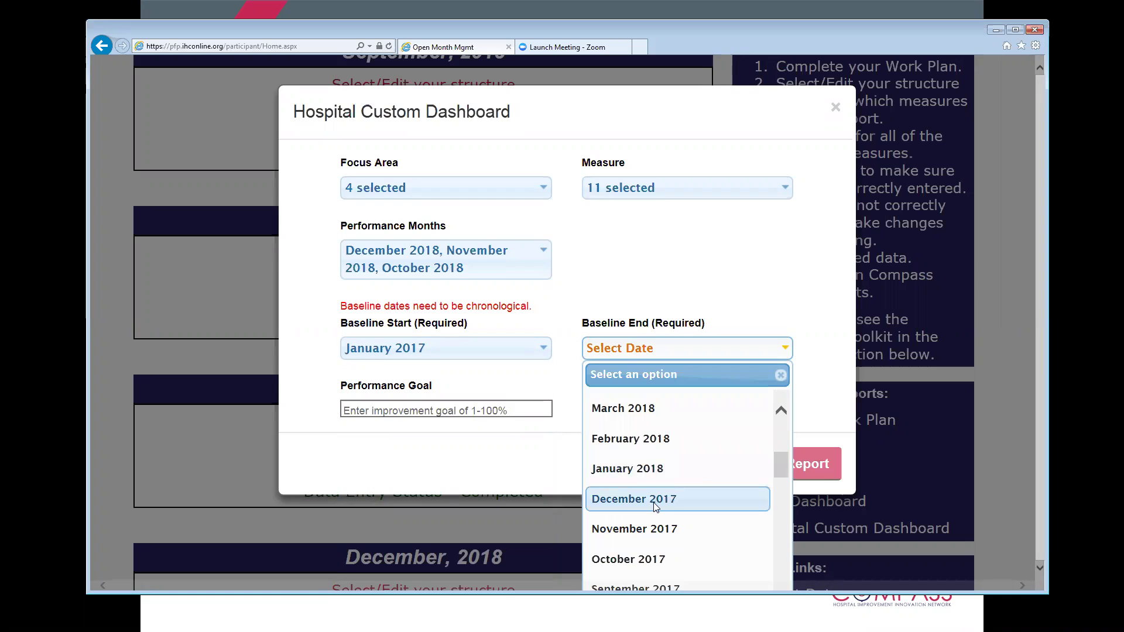
pyautogui.click(659, 499)
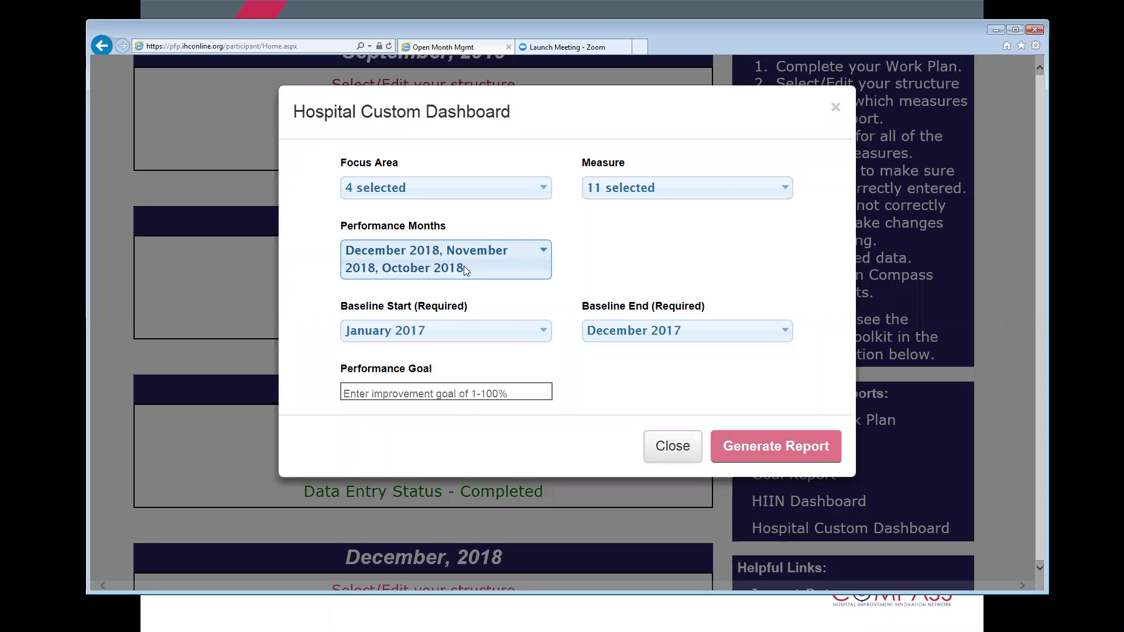
# Step: Enter 3 as the Performance Goal and generate the Hospital Custom Dashboard report
pyautogui.click(427, 392)
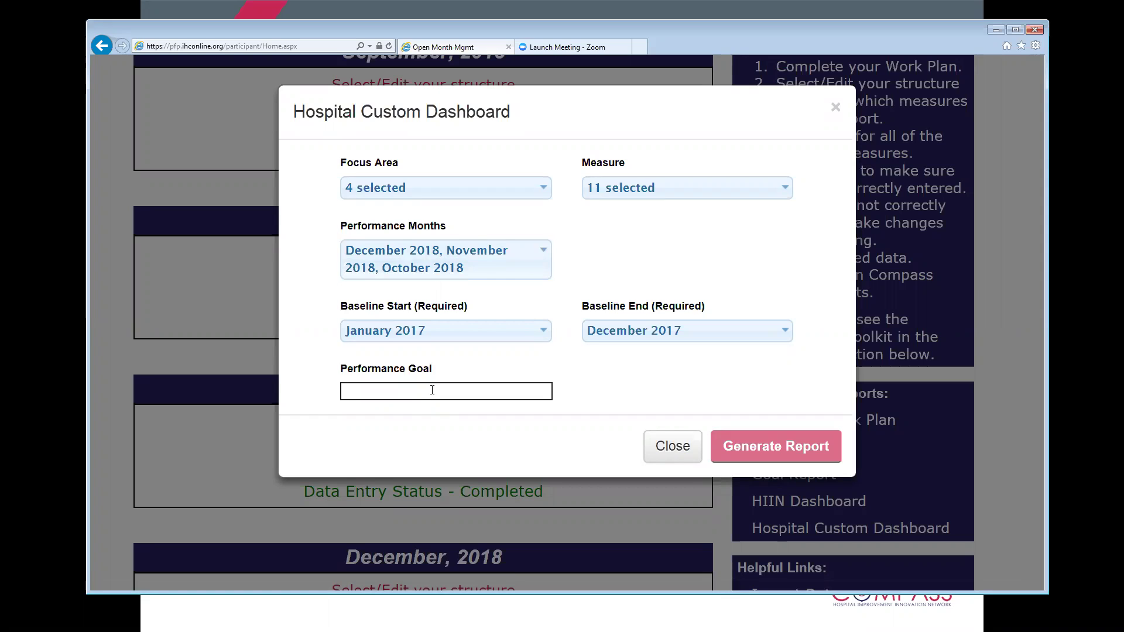
pyautogui.write('3')
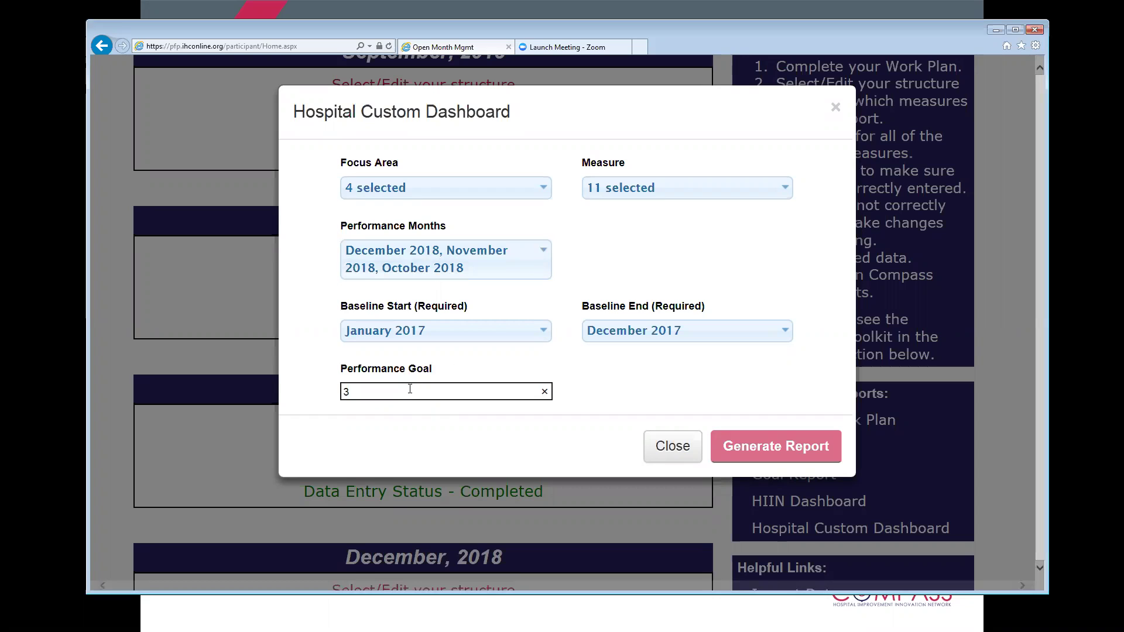
pyautogui.click(810, 452)
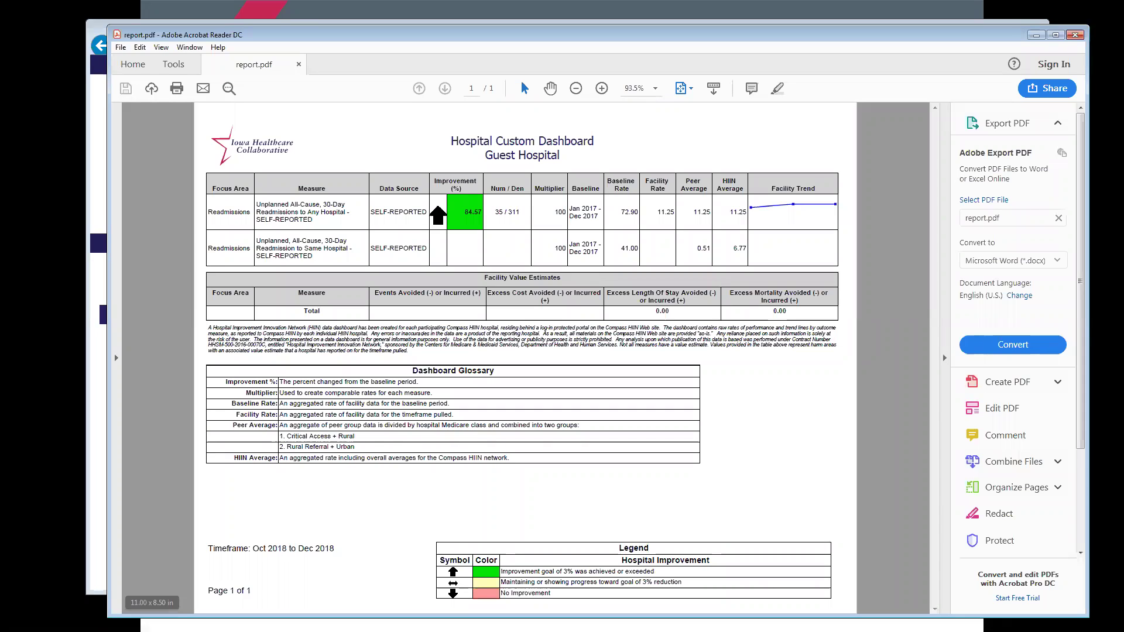
# Step: Close the dashboard PDF, then close only the current COMPASS portal tab
pyautogui.click(1075, 36)
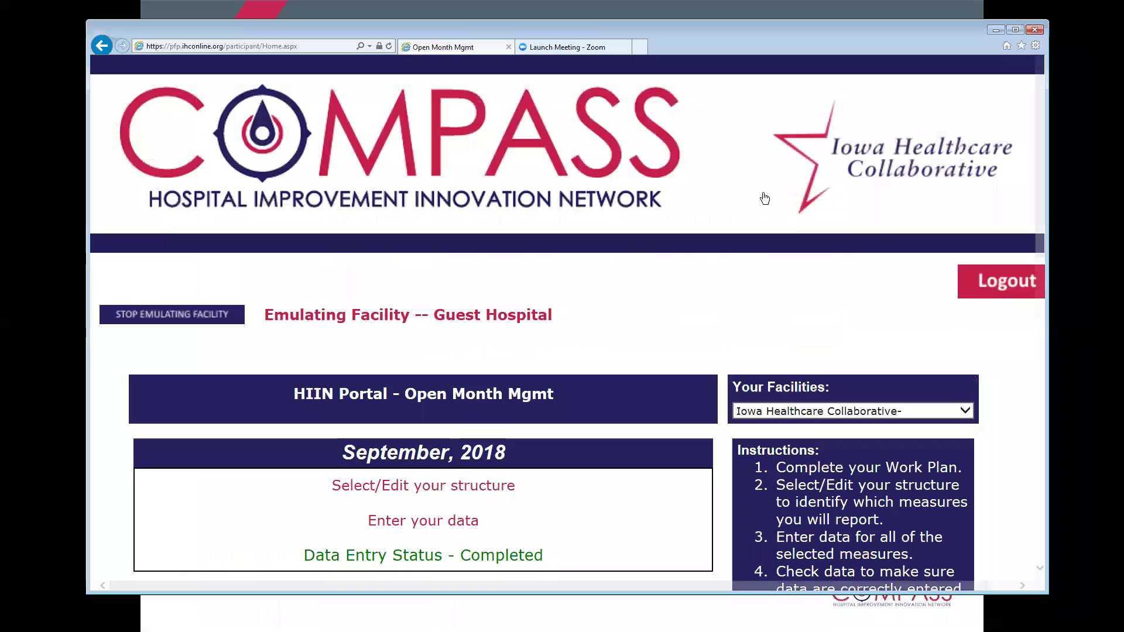
pyautogui.click(1034, 29)
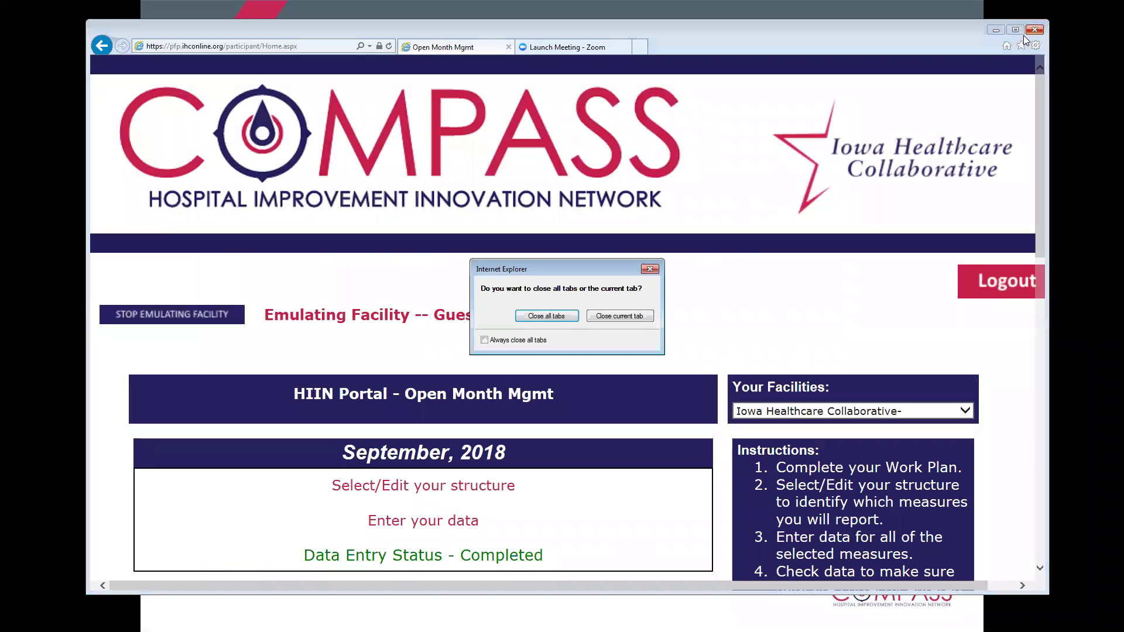
pyautogui.click(625, 317)
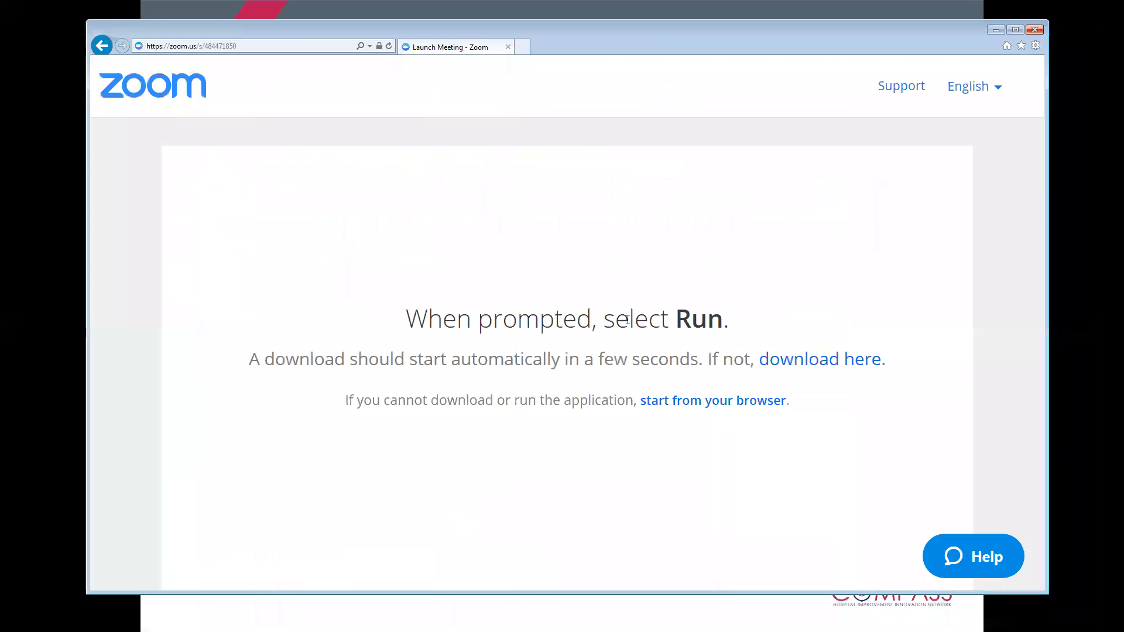
# Step: Minimize the browser to bring back the closing Thank you! slide
pyautogui.click(995, 30)
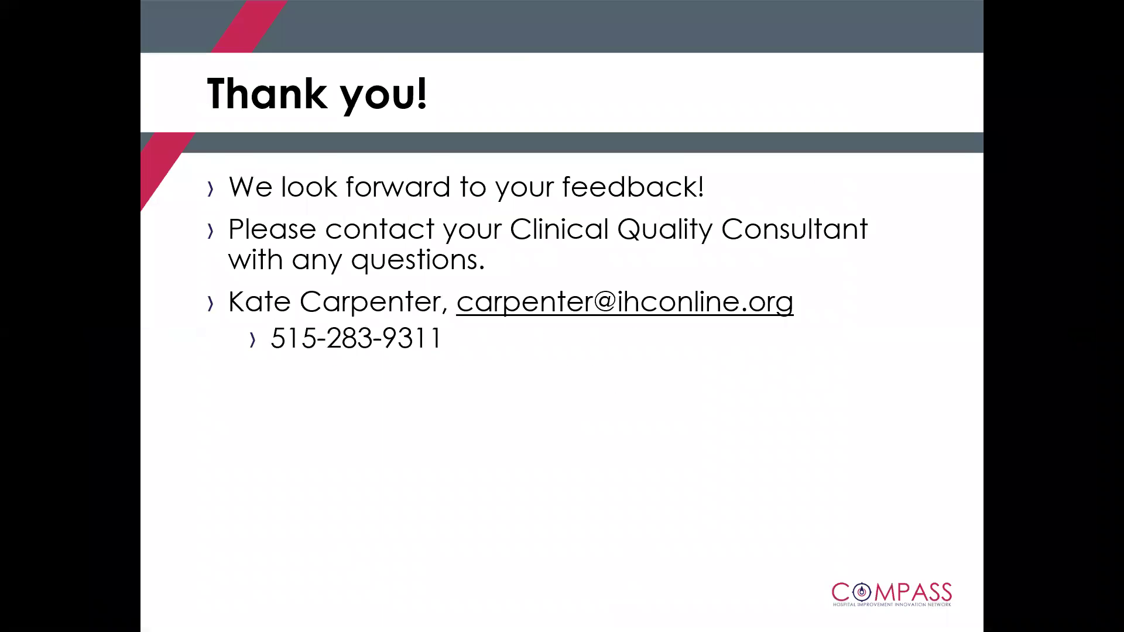